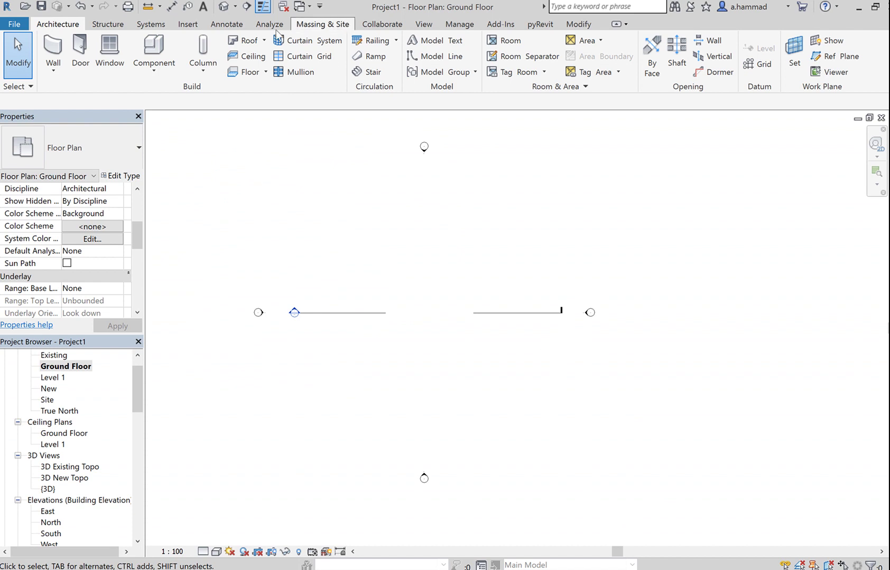
Start a new toposurface from the Massing & Site tools and switch to the Ground Floor plan
left_click(321, 24)
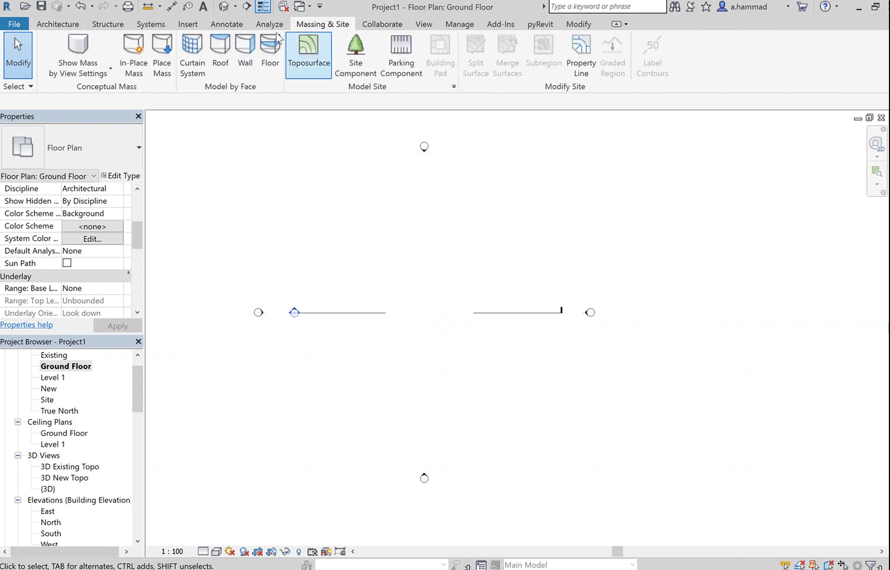
left_click(309, 50)
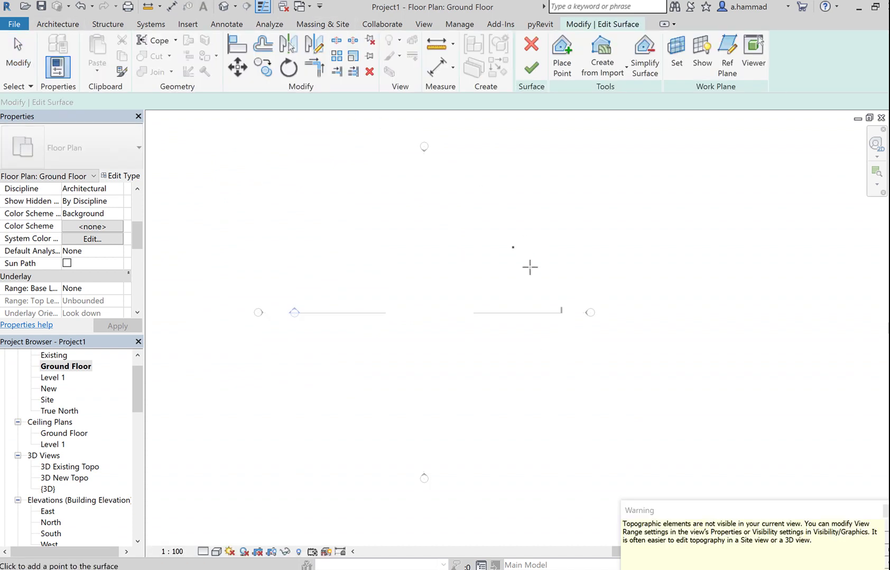
left_click(210, 411)
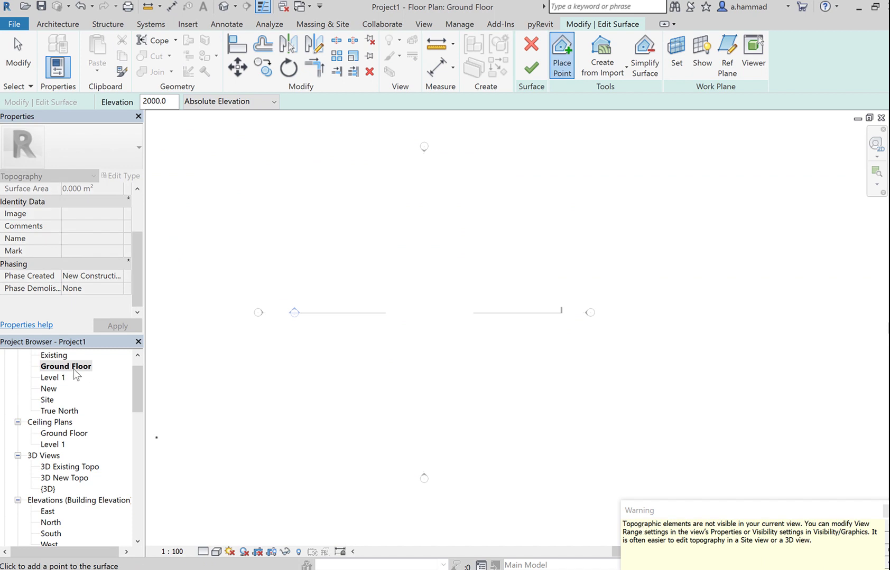
scroll(132, 401, "up", 1)
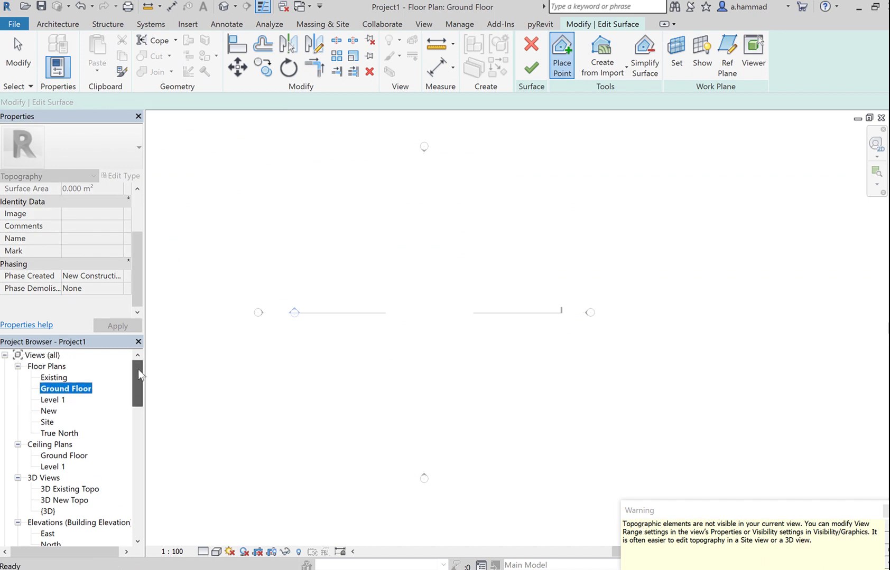
left_click(58, 389)
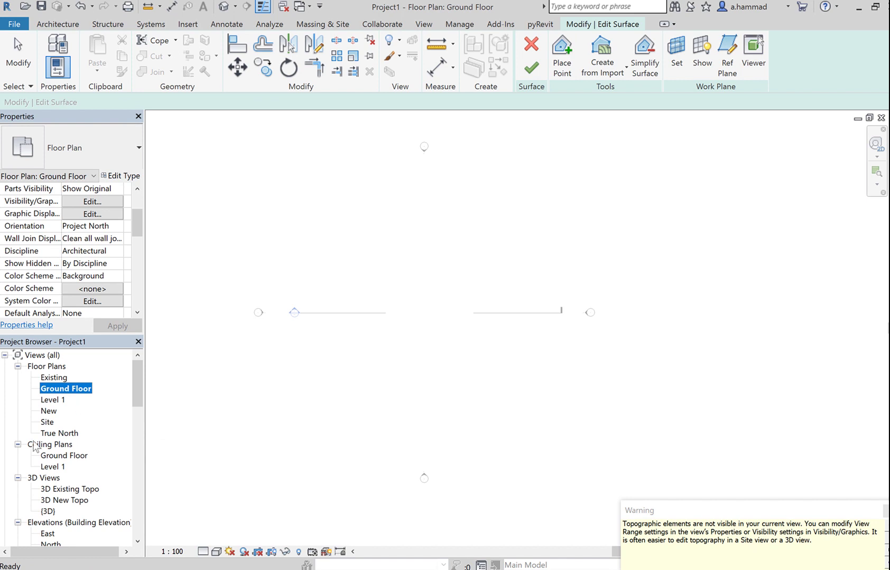
Open the Site plan and start placing topography points with a new elevation value
double_click(52, 423)
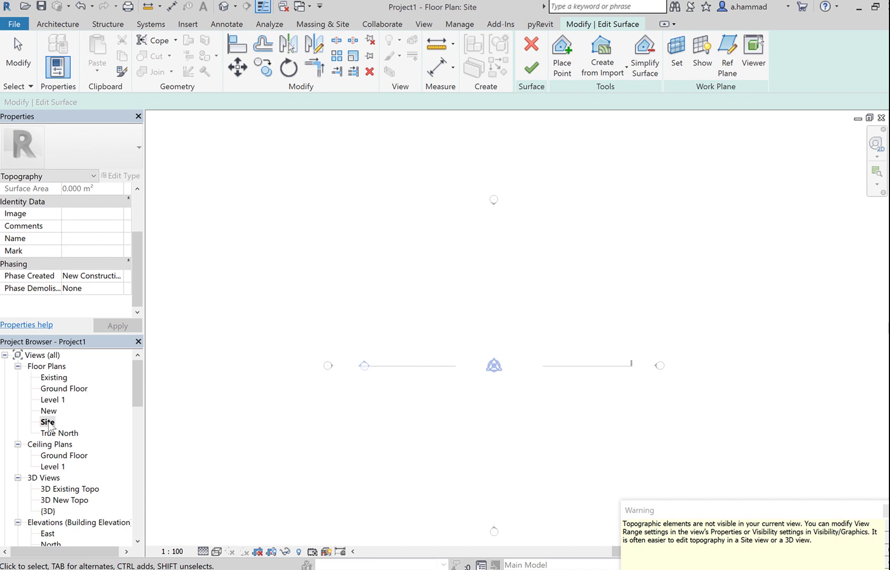
left_click(49, 426)
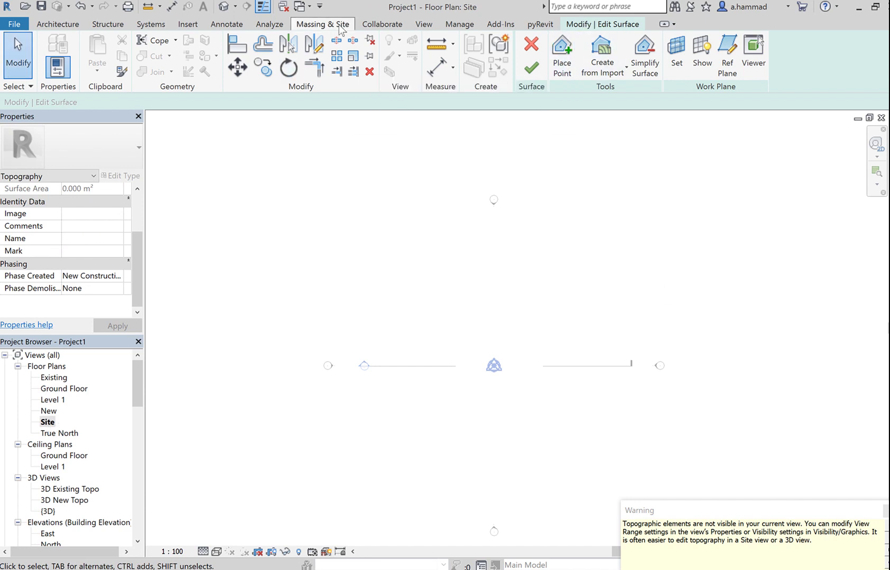
left_click(569, 74)
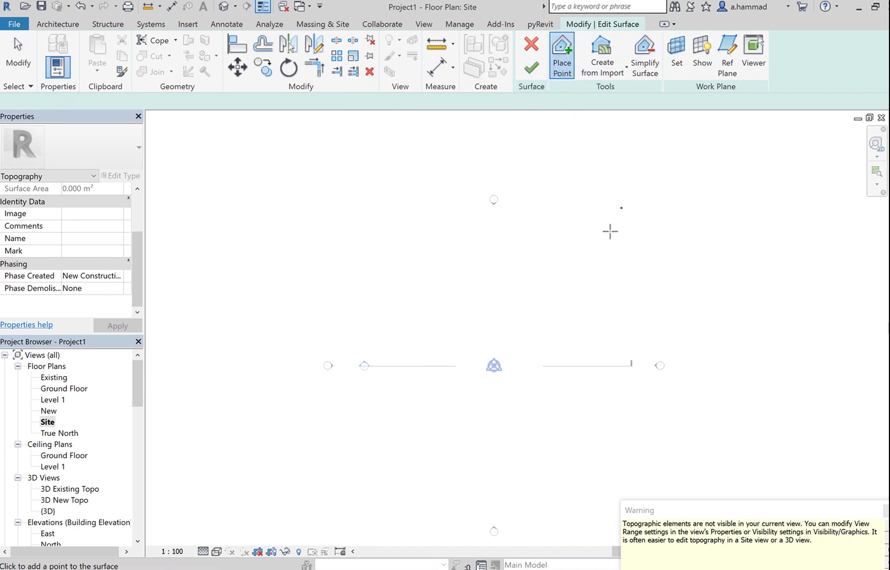
left_click(158, 101)
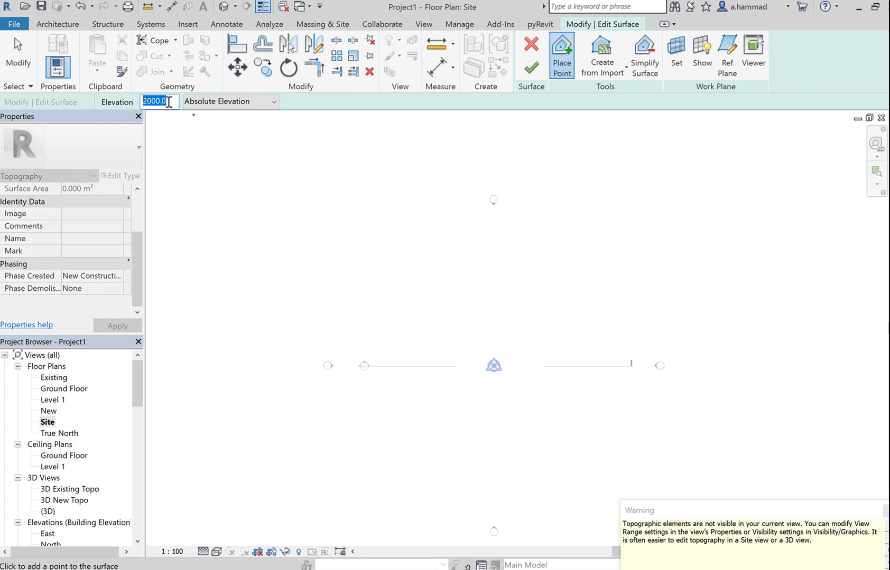
type("50")
Place eleven boundary points outlining the toposurface around the site
left_click(456, 218)
left_click(385, 259)
left_click(377, 335)
left_click(361, 326)
left_click(360, 441)
left_click(428, 486)
left_click(560, 511)
left_click(651, 485)
left_click(648, 321)
left_click(611, 231)
left_click(408, 140)
Set elevation to 4500 and place six interior topography points
left_click_drag(176, 101, 100, 100)
type("4")
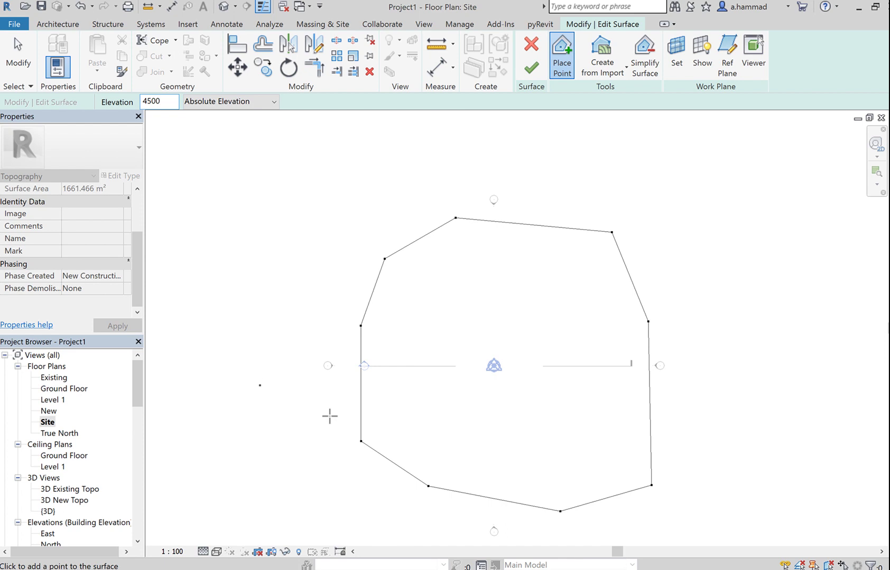
left_click(436, 468)
left_click(427, 397)
left_click(432, 348)
left_click(412, 309)
left_click(417, 306)
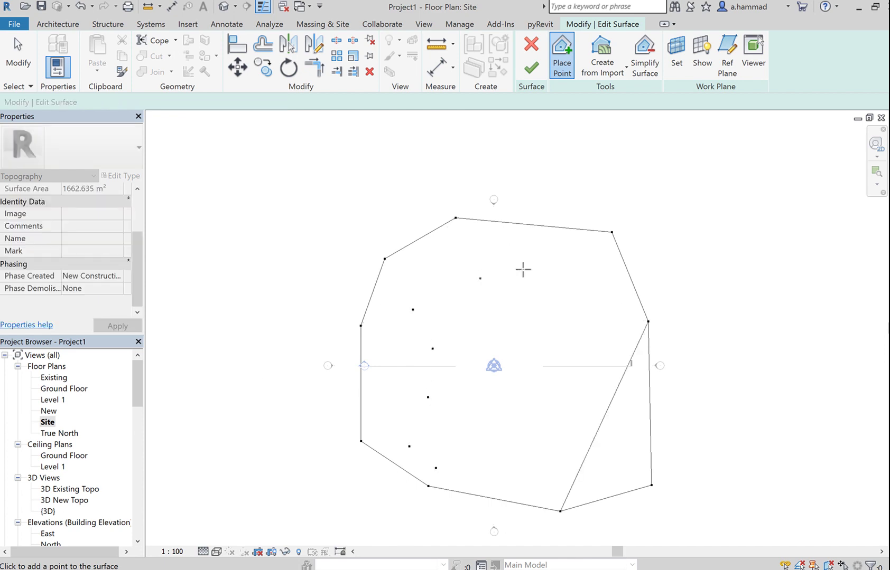
left_click(299, 129)
Change elevation to 2000 and add seven low points, generating contour lines
double_click(158, 101)
type("2000")
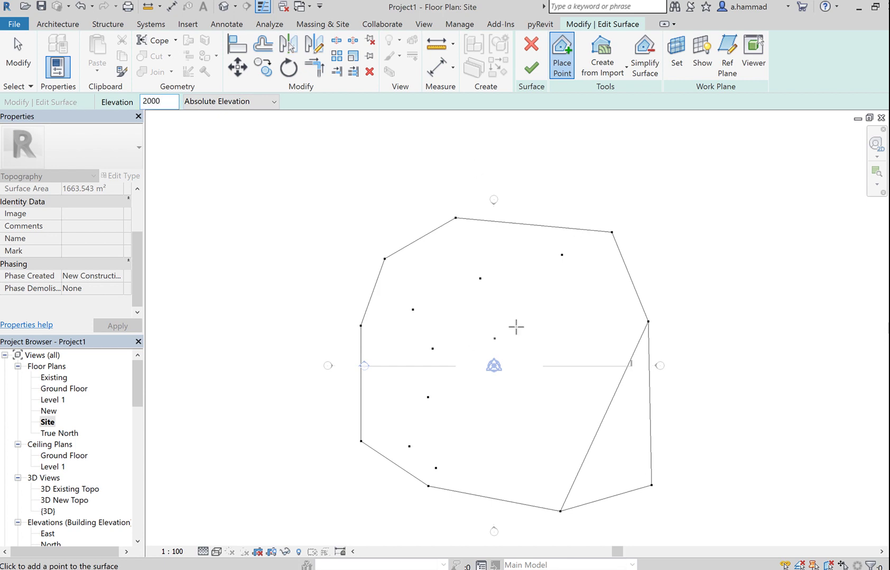
left_click(527, 310)
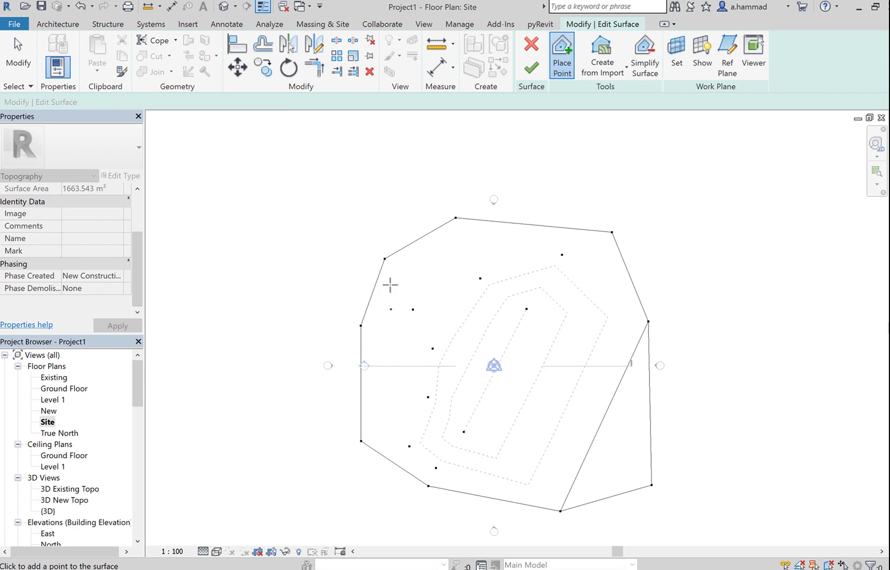
left_click(427, 270)
left_click(397, 413)
left_click(512, 236)
left_click(613, 329)
left_click(574, 459)
left_click(601, 117)
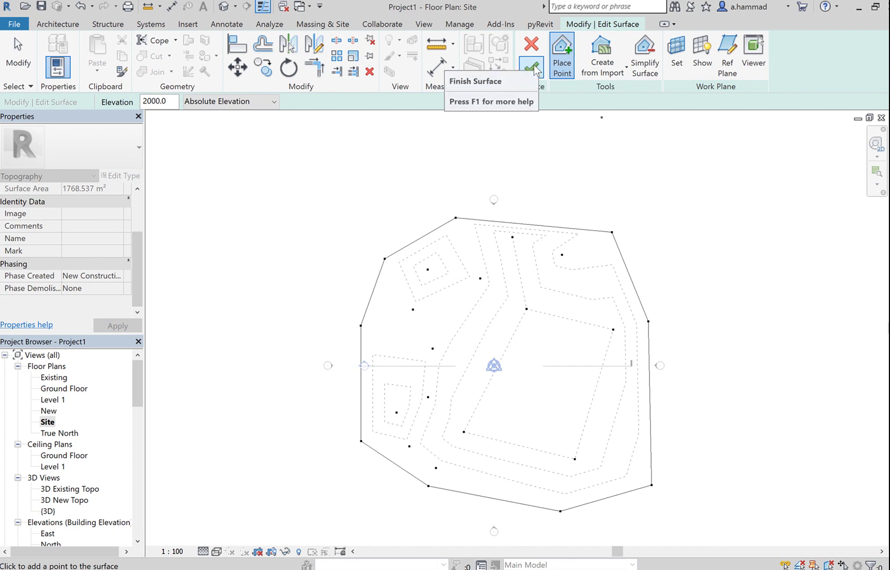
left_click(533, 66)
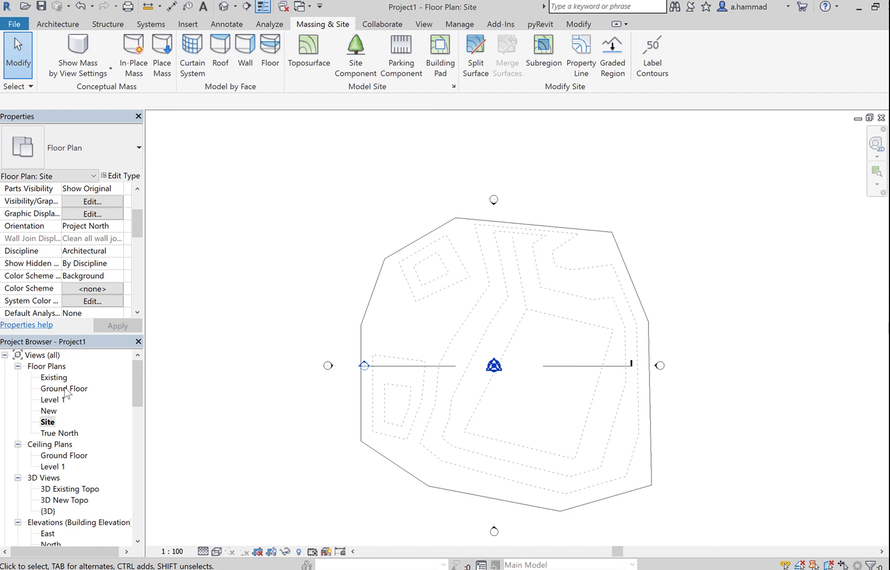
double_click(47, 512)
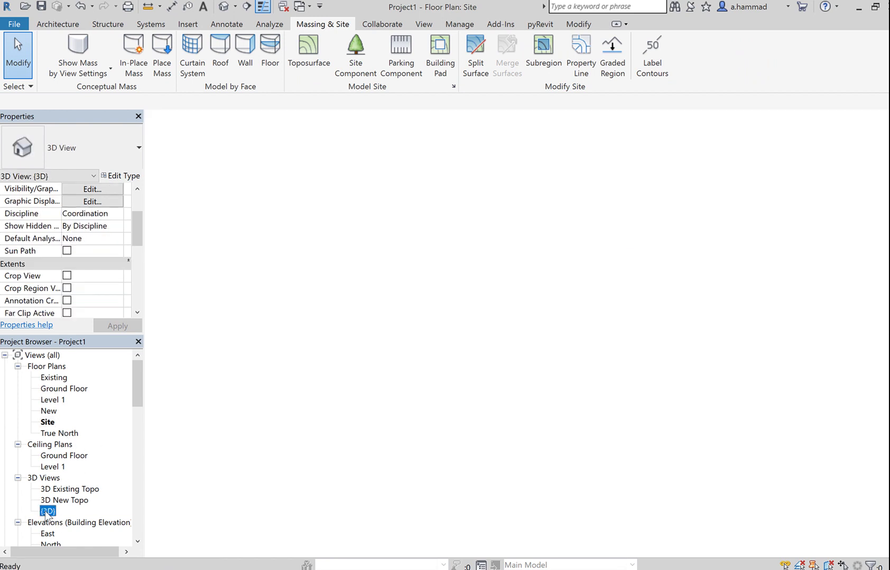
scroll(633, 344, "down", 2)
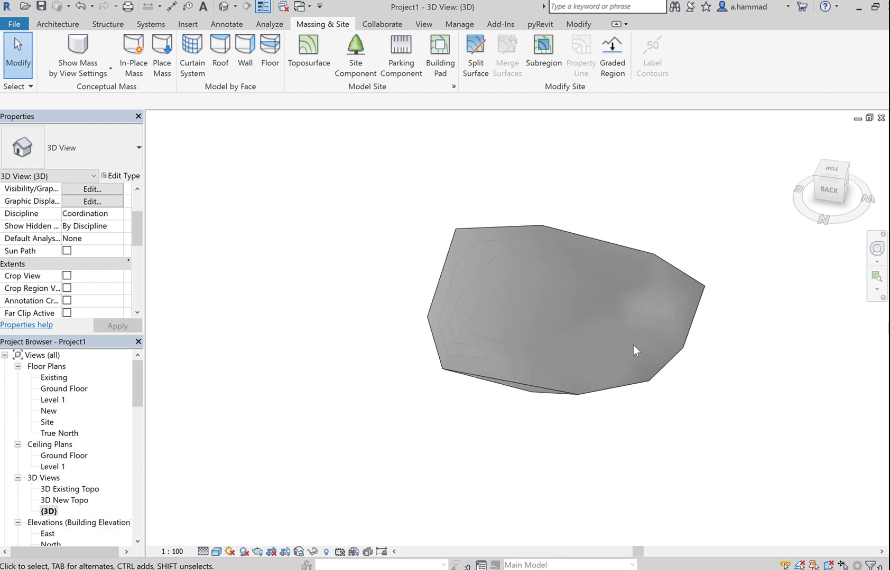
scroll(626, 354, "up", 1)
middle_click_drag(694, 437, 701, 385, "shift")
middle_click_drag(788, 324, 695, 367)
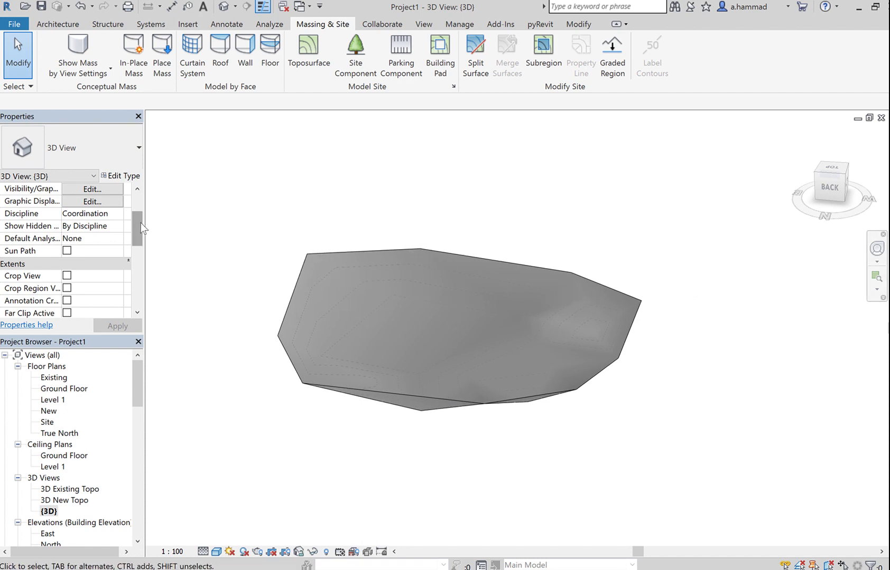
left_click_drag(140, 223, 137, 295)
left_click(376, 300)
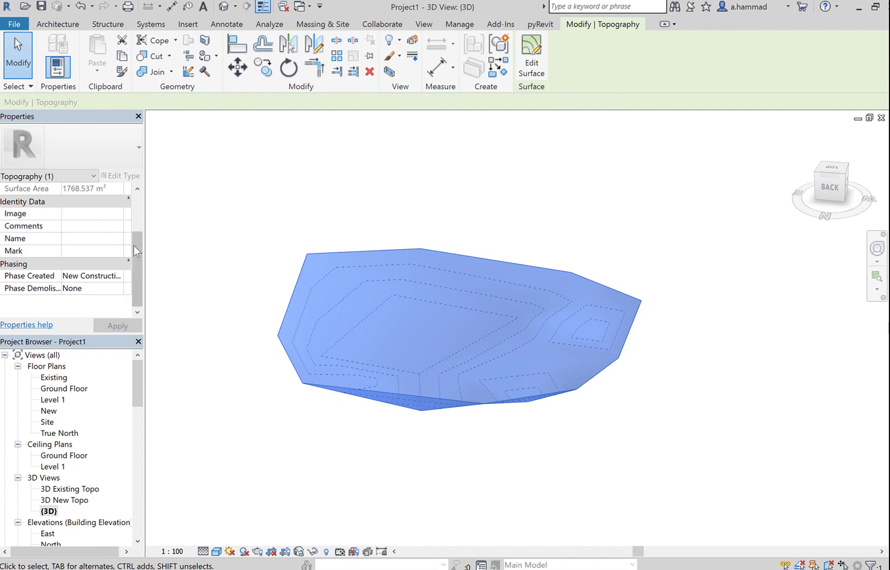
mouse_move(132, 250)
left_mouse_down()
mouse_move(133, 214)
mouse_move(134, 251)
left_mouse_up()
left_click(237, 228)
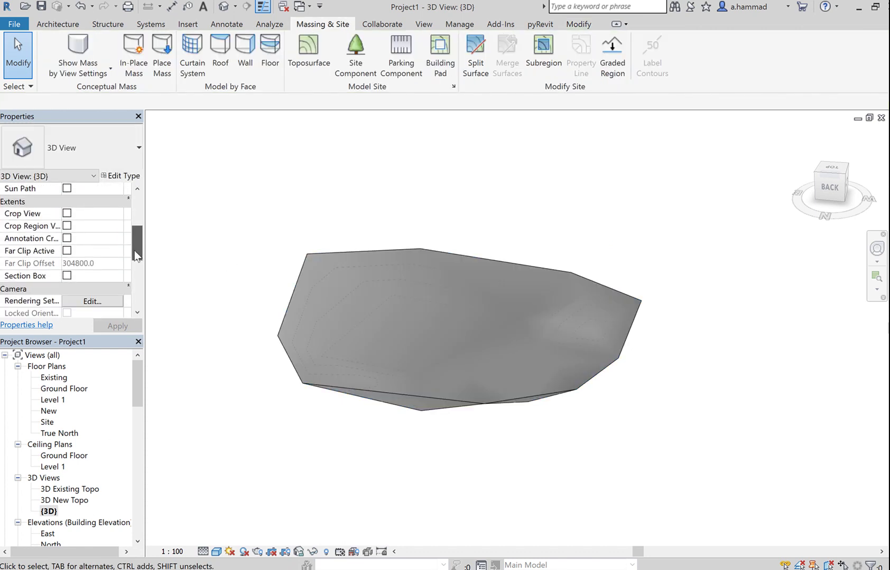
Enable the section box and pull its left and right sides in to clip the topography
left_click(66, 275)
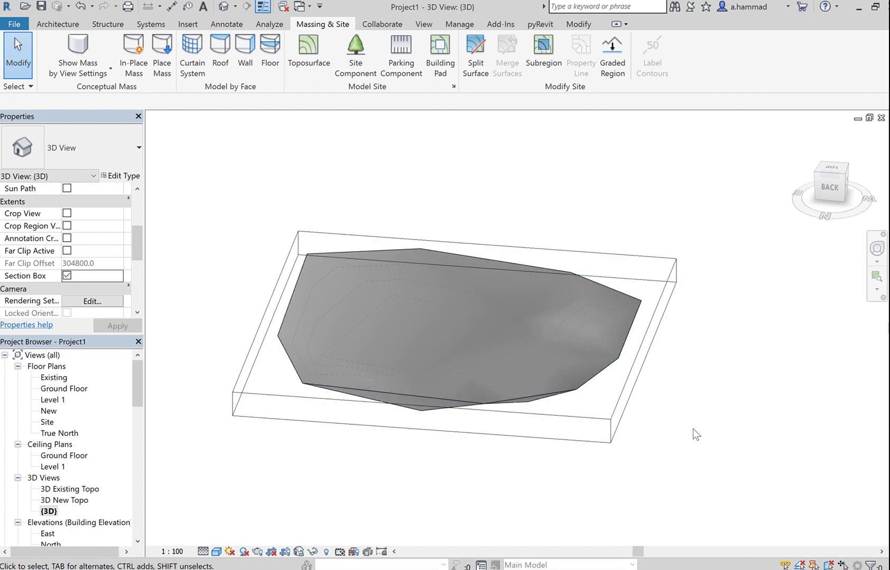
middle_click_drag(734, 436, 593, 453, "shift")
left_click(316, 358)
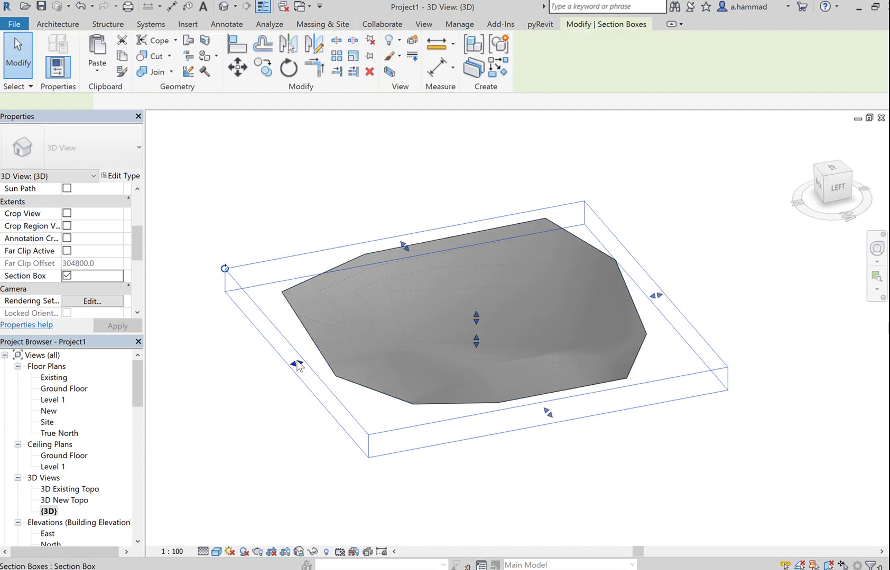
left_click_drag(297, 362, 360, 360)
middle_click_drag(540, 337, 677, 395, "shift")
left_click_drag(701, 315, 657, 317)
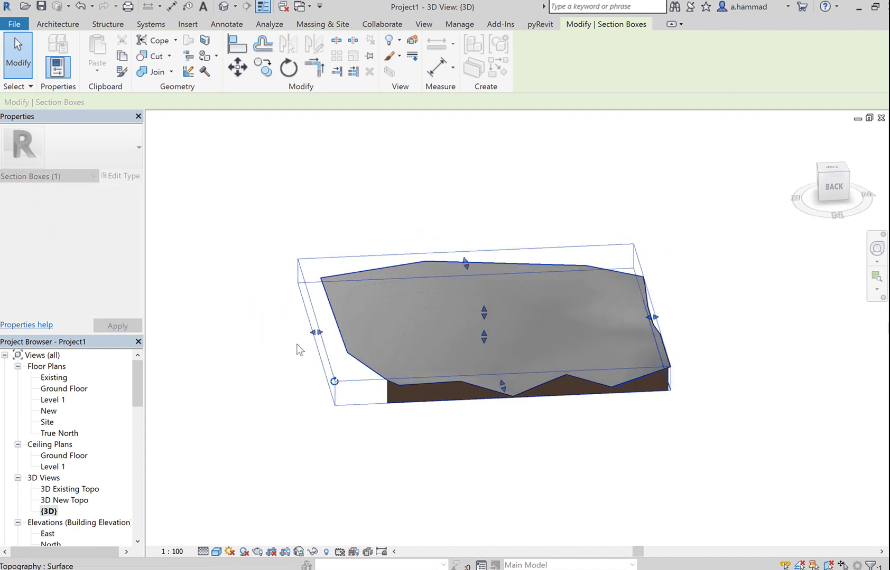
Trim the left and front faces further and lower the box bottom to expose the earth cut
left_click_drag(317, 333, 377, 336)
middle_click_drag(544, 393, 867, 397, "shift")
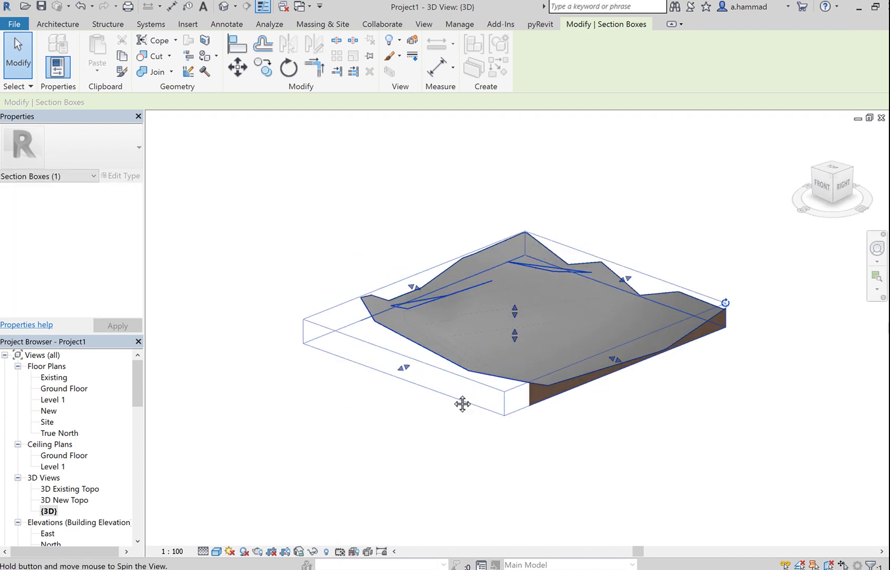
left_click_drag(401, 365, 457, 355)
middle_click_drag(680, 423, 576, 368, "shift")
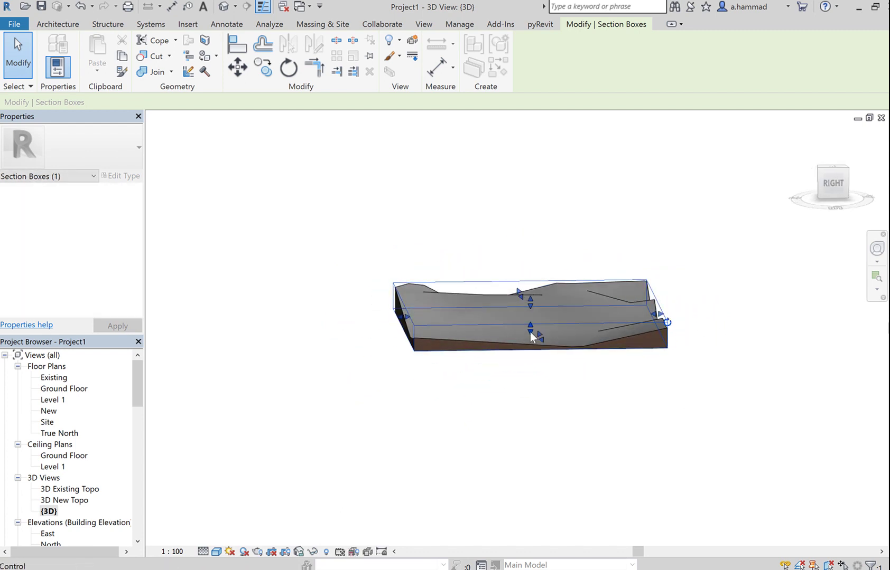
left_click_drag(529, 331, 532, 370)
left_click(758, 425)
Orbit around to view the cut topography block from the back and from above
middle_click_drag(758, 426, 311, 427, "shift")
left_click(527, 403)
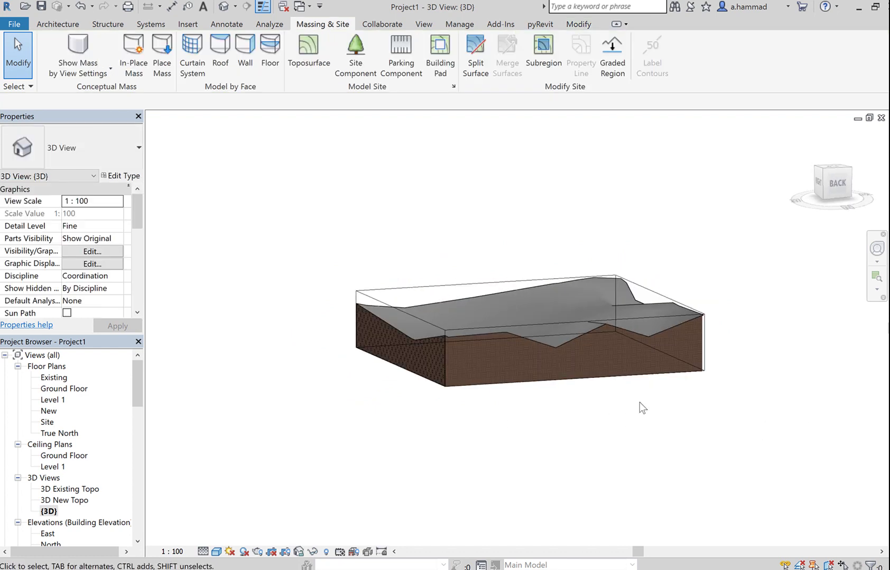
middle_click_drag(640, 402, 585, 514, "shift")
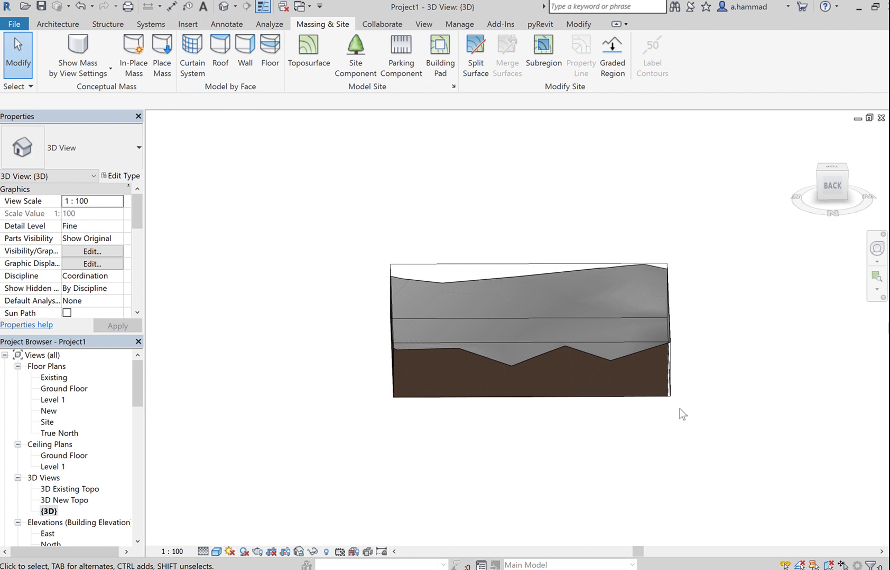
mouse_move(734, 412)
middle_mouse_down("shift")
mouse_move(814, 447)
mouse_move(743, 422)
middle_mouse_up("shift")
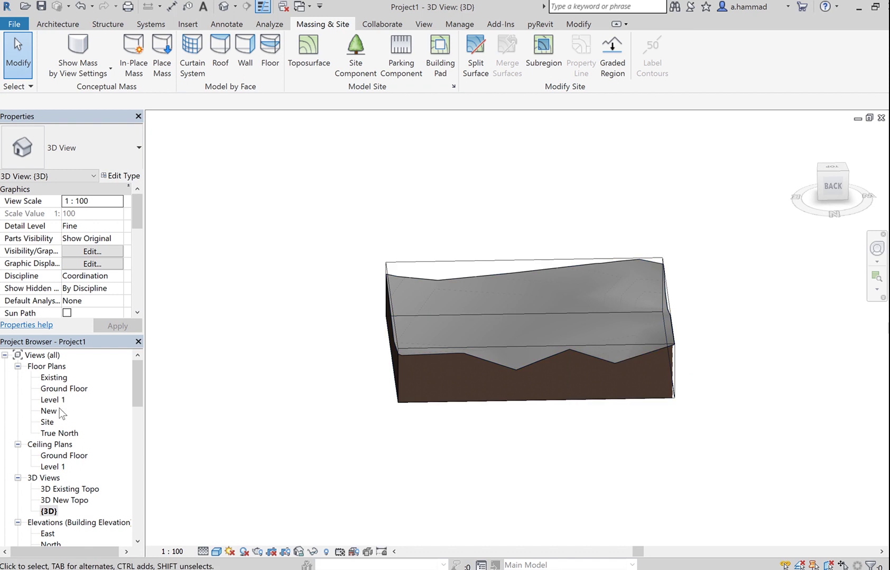
In the Site plan's Site Settings, set additional contours to start at 250 with a 500 increment and apply
double_click(47, 422)
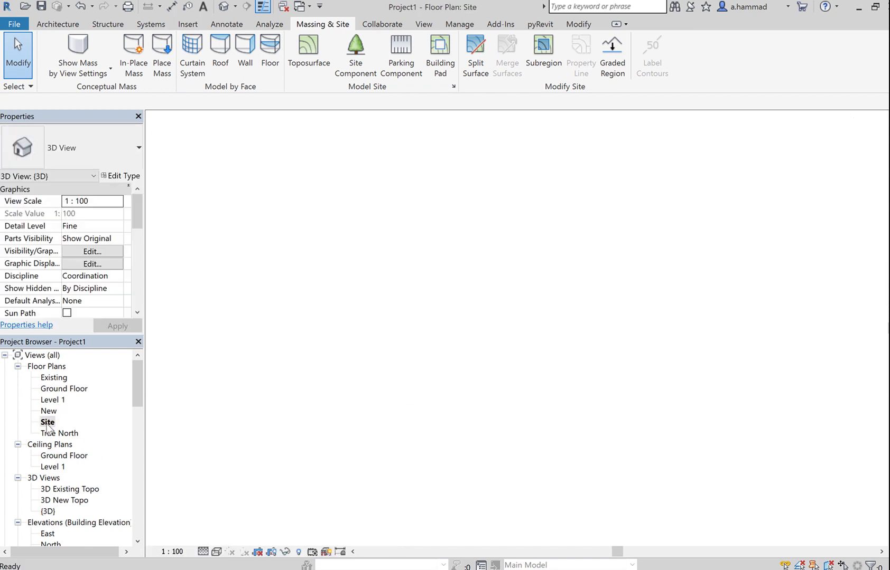
left_click(452, 87)
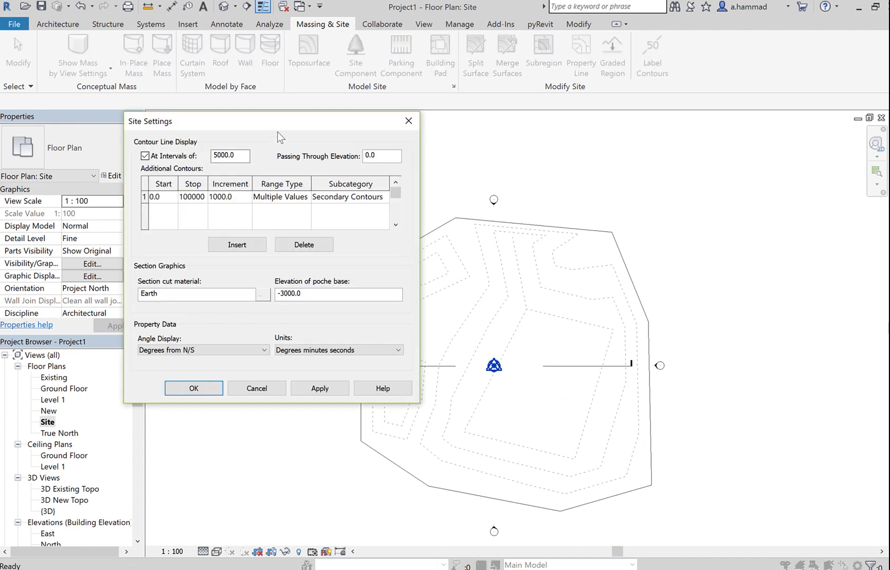
left_click_drag(285, 131, 515, 266)
left_click(398, 332)
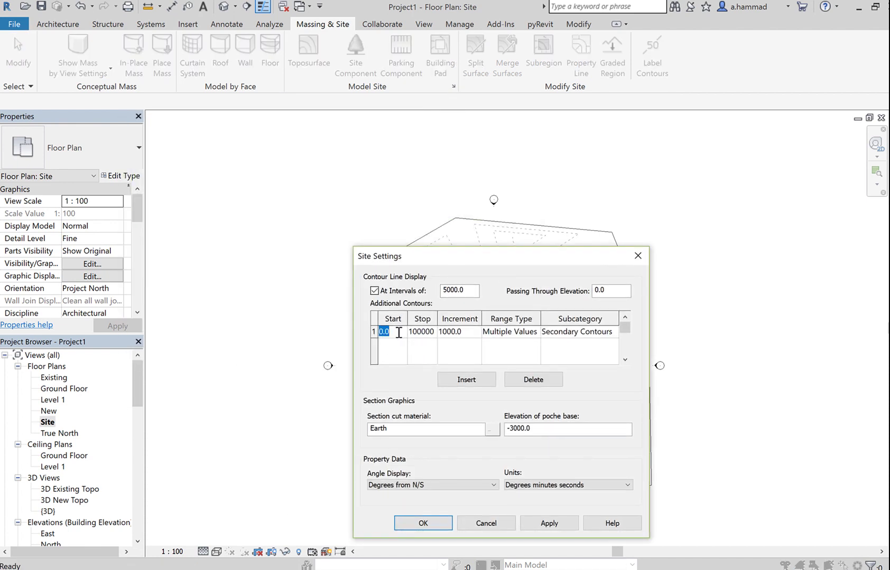
left_click(462, 331)
type("500")
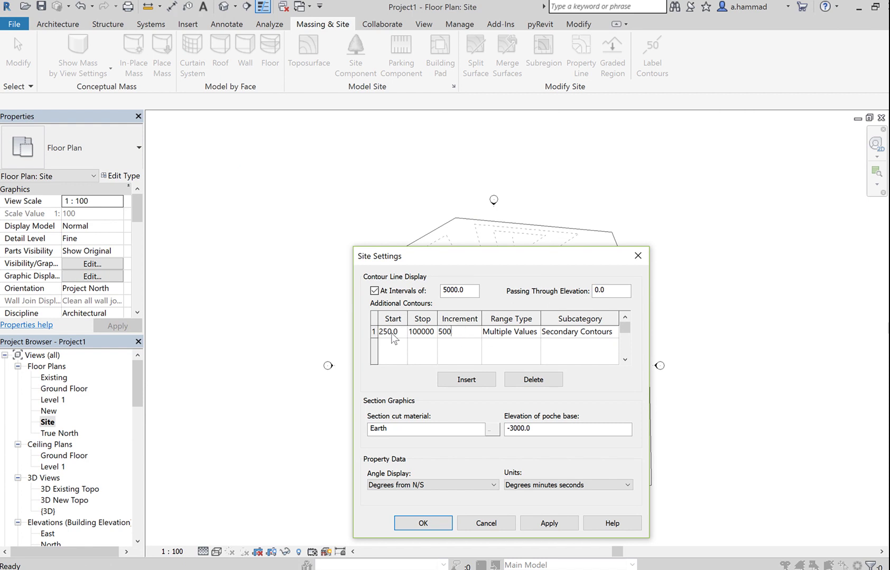
left_click(554, 526)
left_click_drag(570, 258, 283, 192)
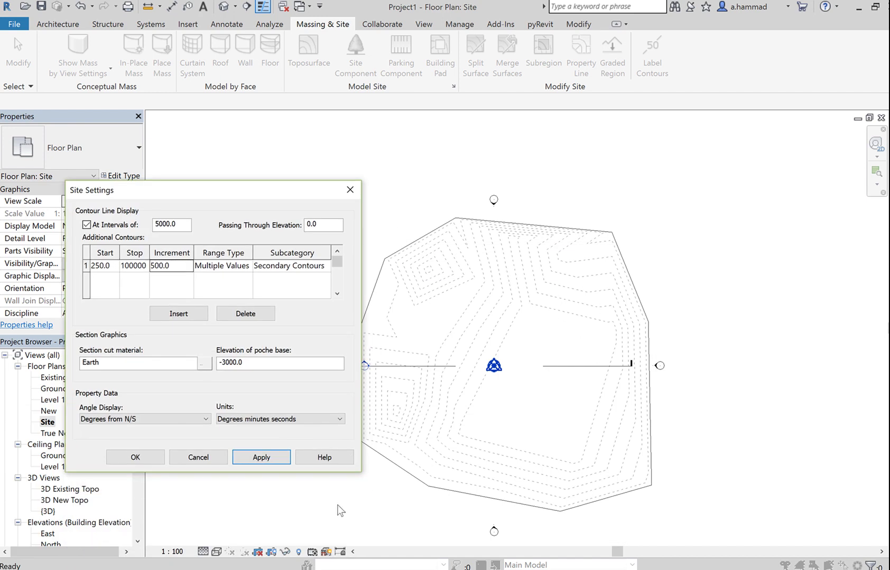
left_click(261, 457)
Confirm Site Settings and orbit the {3D} view to see the denser contours on the boxed topography
left_click(135, 458)
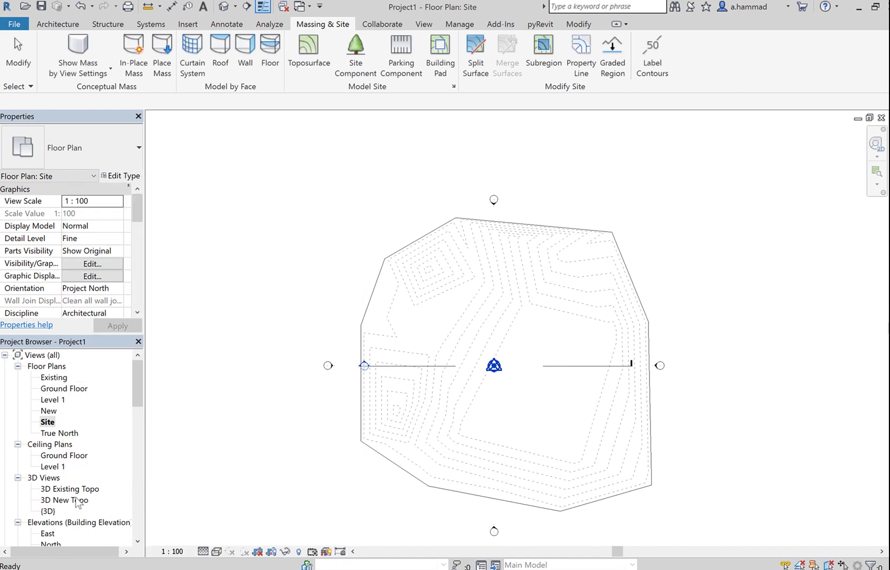
double_click(47, 511)
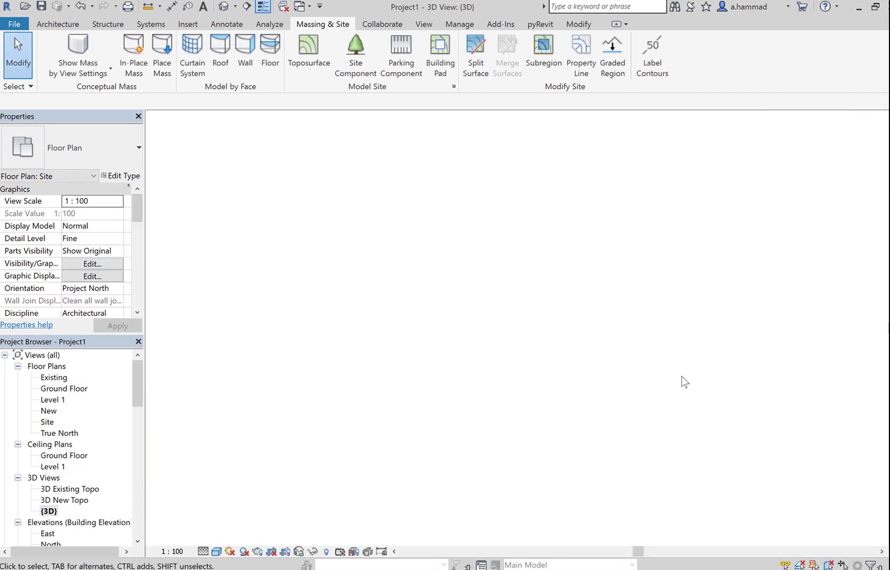
middle_click_drag(574, 329, 624, 421, "shift")
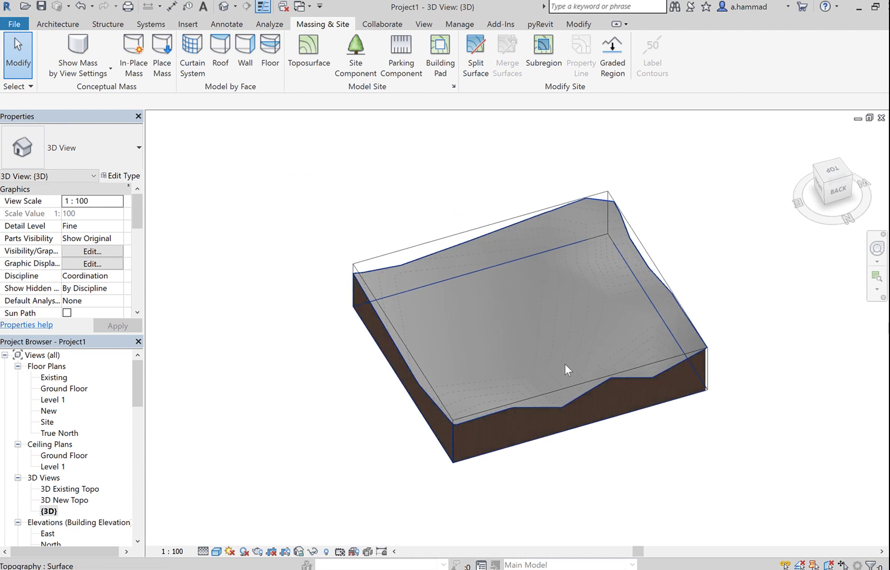